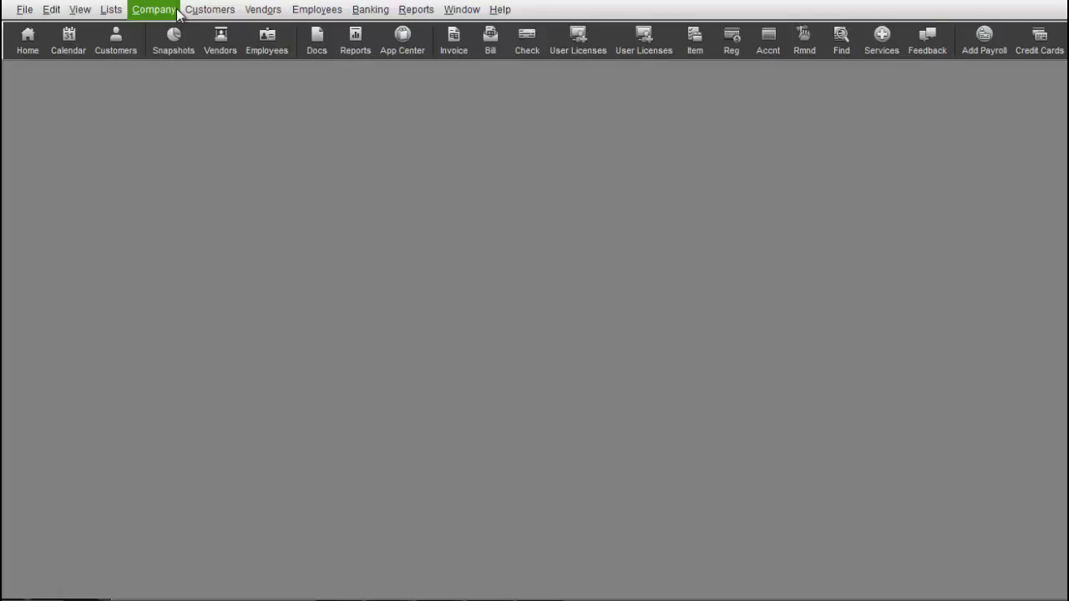
# Step: Open the company's user list and view the Admin account's name and password settings without changing them
pyautogui.click(175, 10)
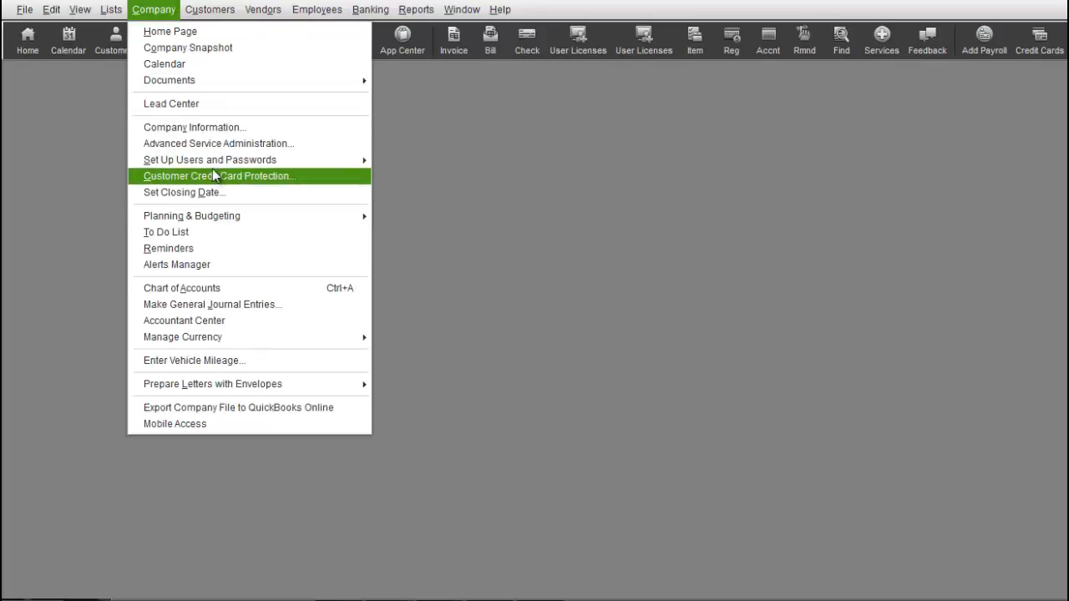
pyautogui.moveTo(234, 161)
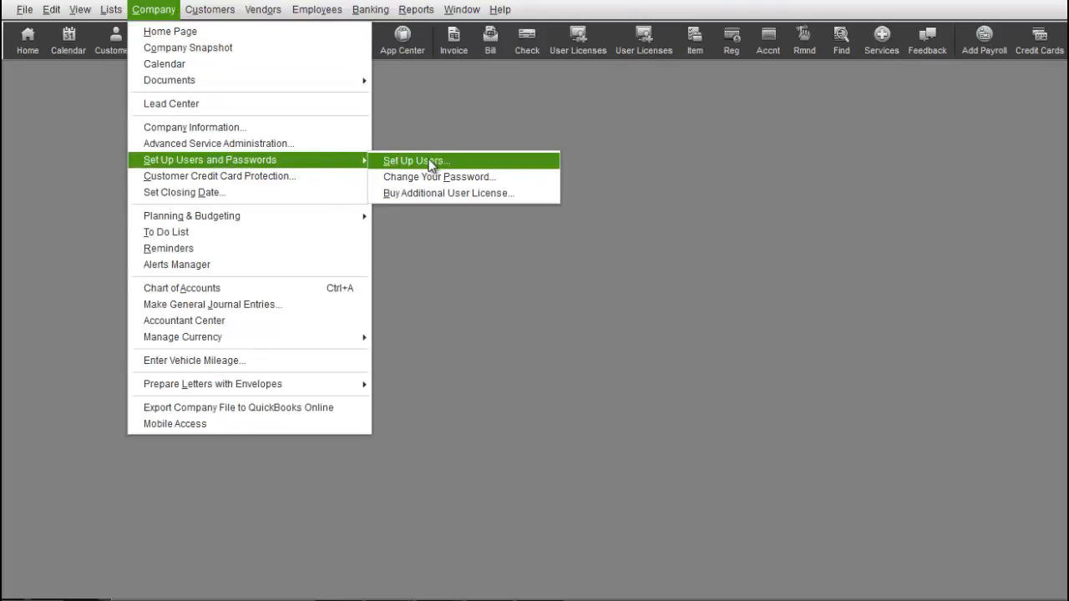
pyautogui.click(487, 162)
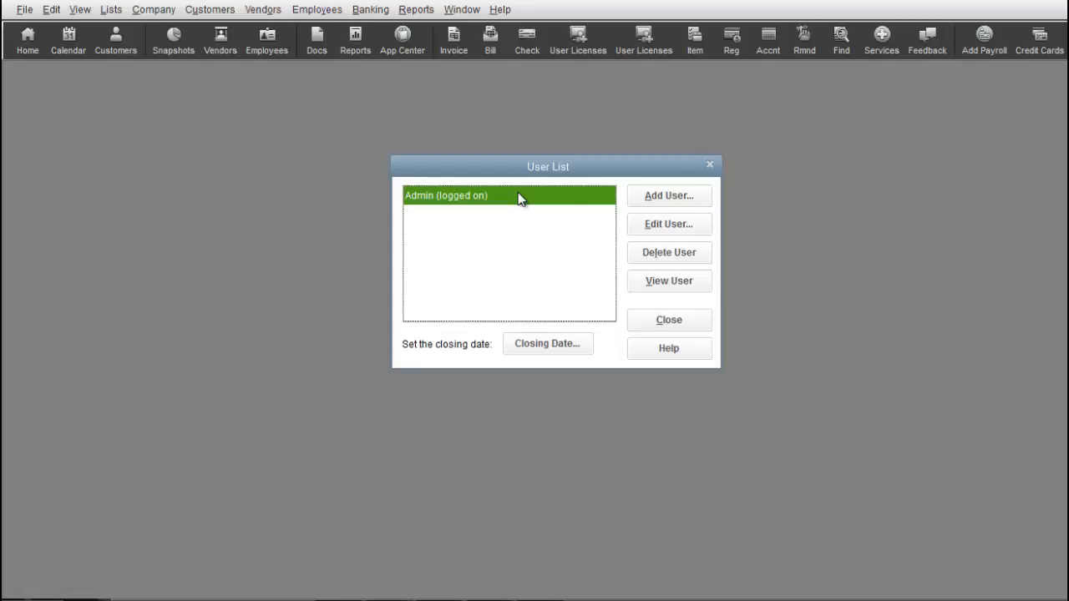
pyautogui.click(640, 228)
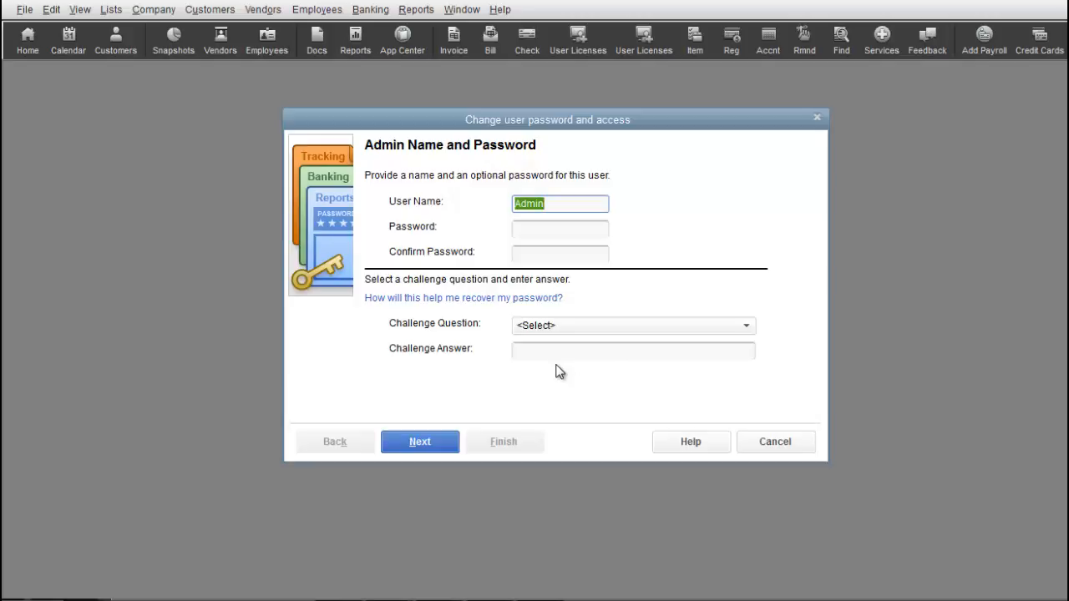
pyautogui.click(786, 439)
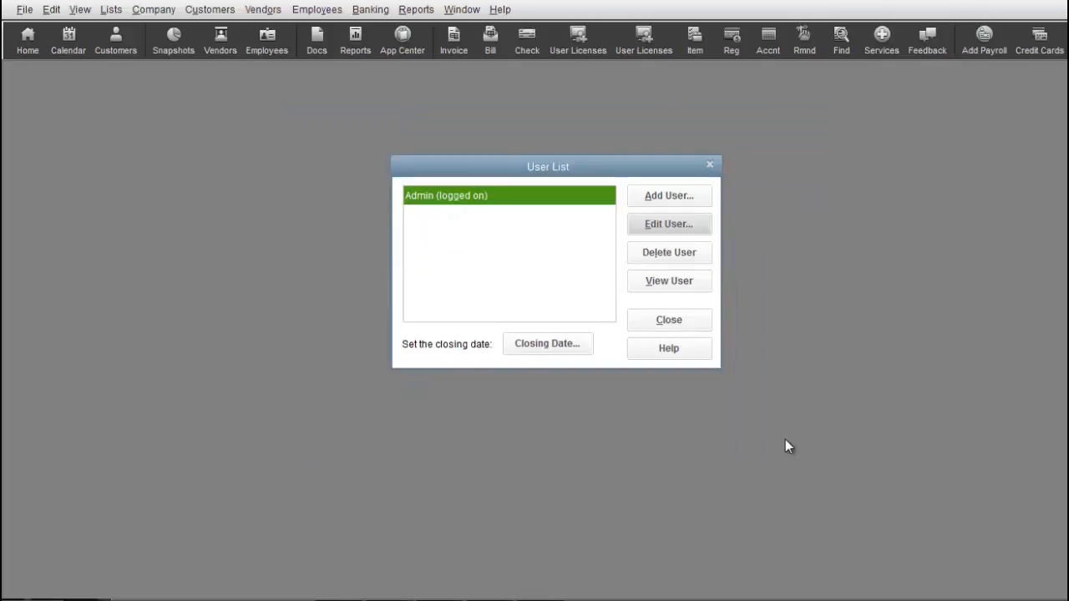
# Step: Add a new user, entering the user's name plus the password and its confirmation
pyautogui.click(638, 199)
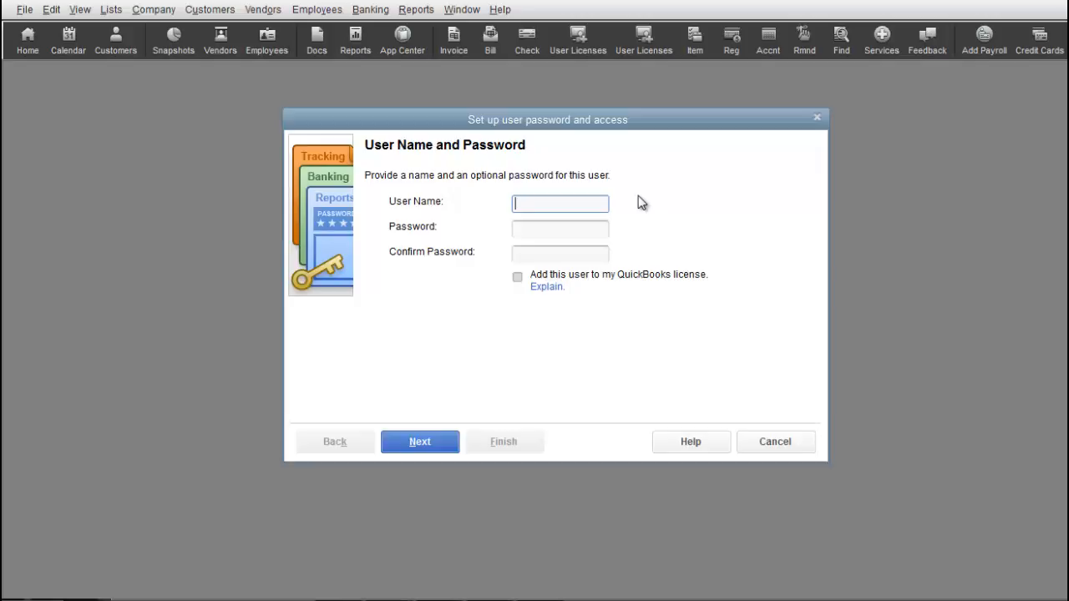
pyautogui.write('Joe')
pyautogui.press('Tab')
pyautogui.write('****')
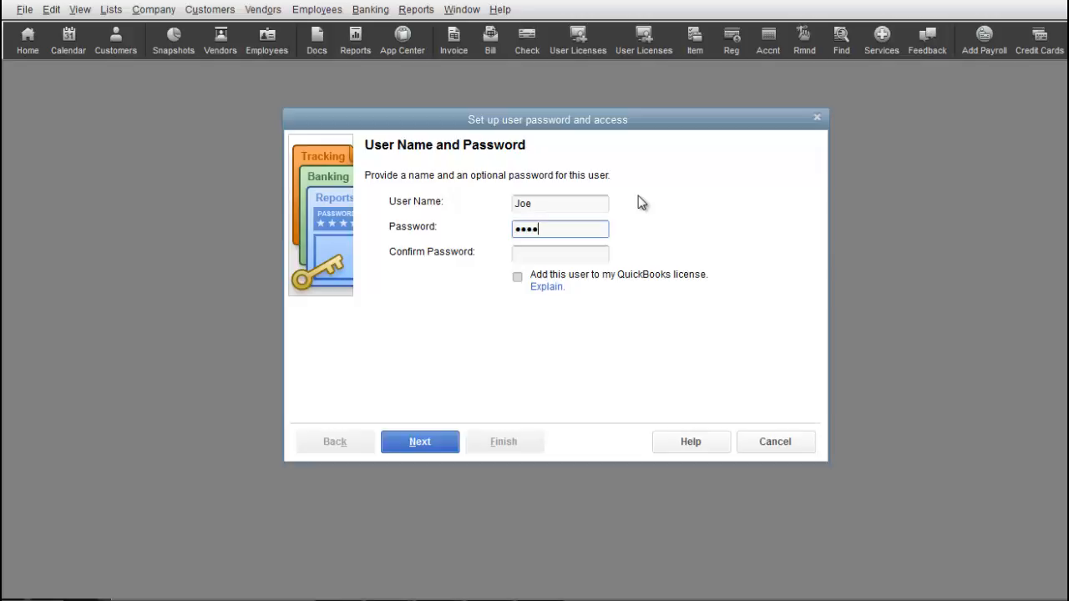
pyautogui.press('Tab')
pyautogui.write('****')
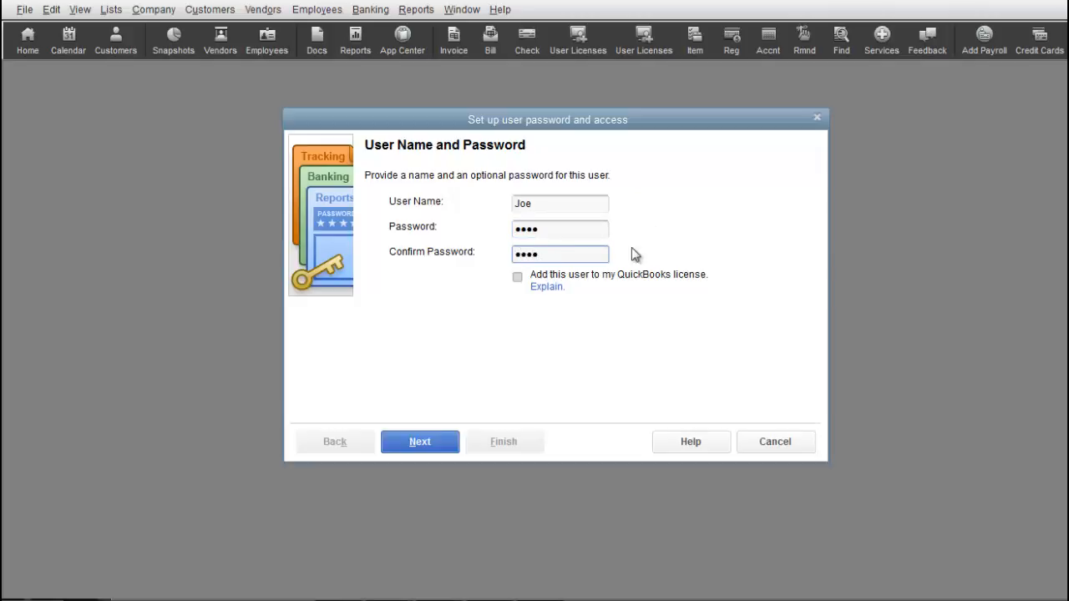
pyautogui.click(404, 444)
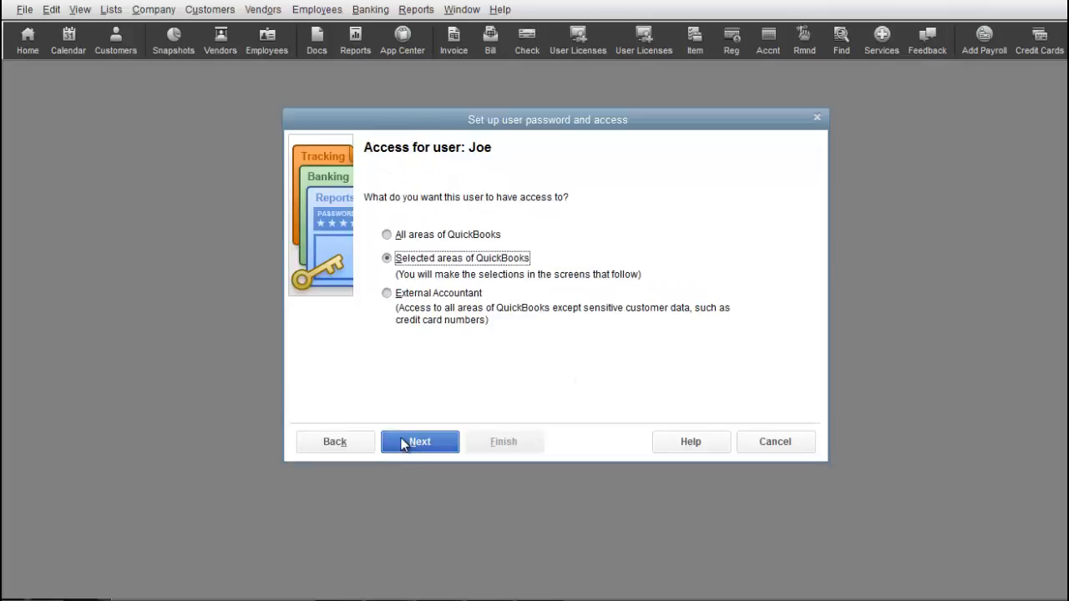
# Step: Limit the new user's access to selected areas of QuickBooks and proceed to the individual area permissions
pyautogui.click(386, 235)
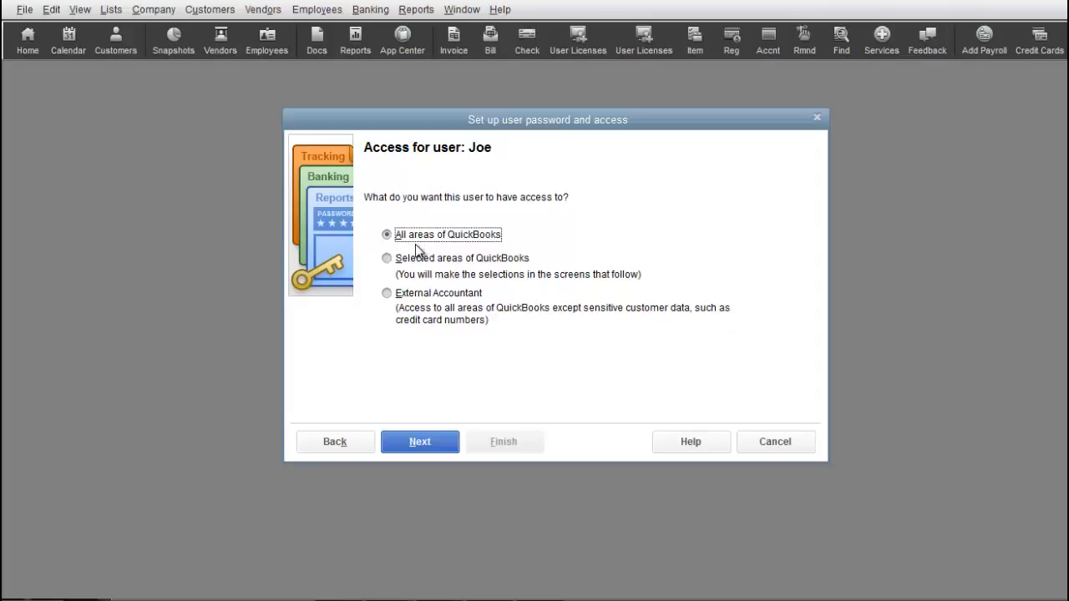
pyautogui.click(386, 294)
pyautogui.click(387, 259)
pyautogui.click(415, 444)
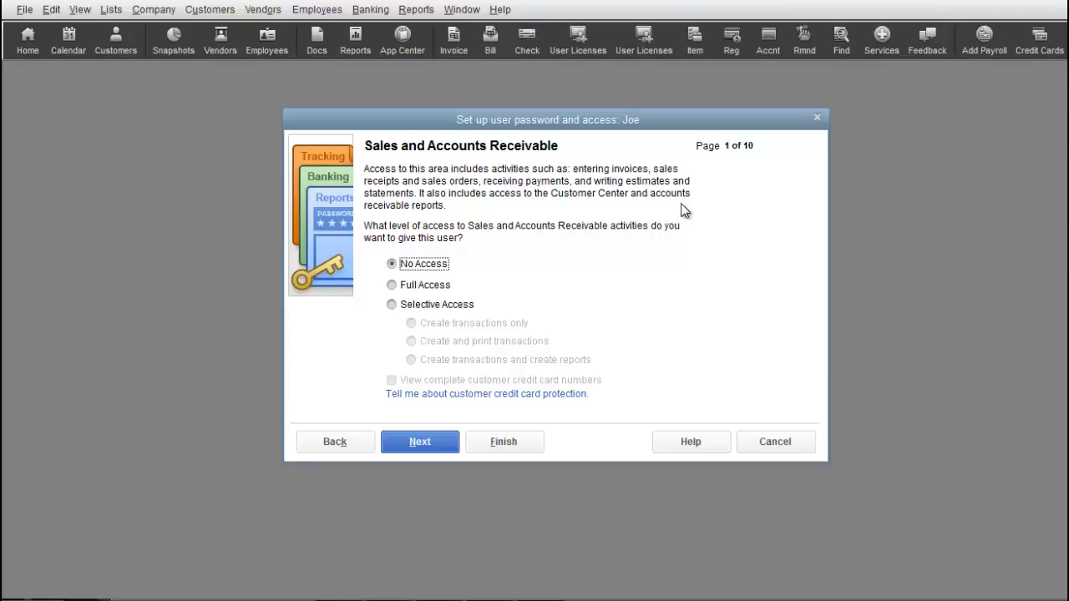
# Step: Give the user Full Access to Sales and Accounts Receivable, without viewing of complete customer credit card numbers
pyautogui.click(392, 284)
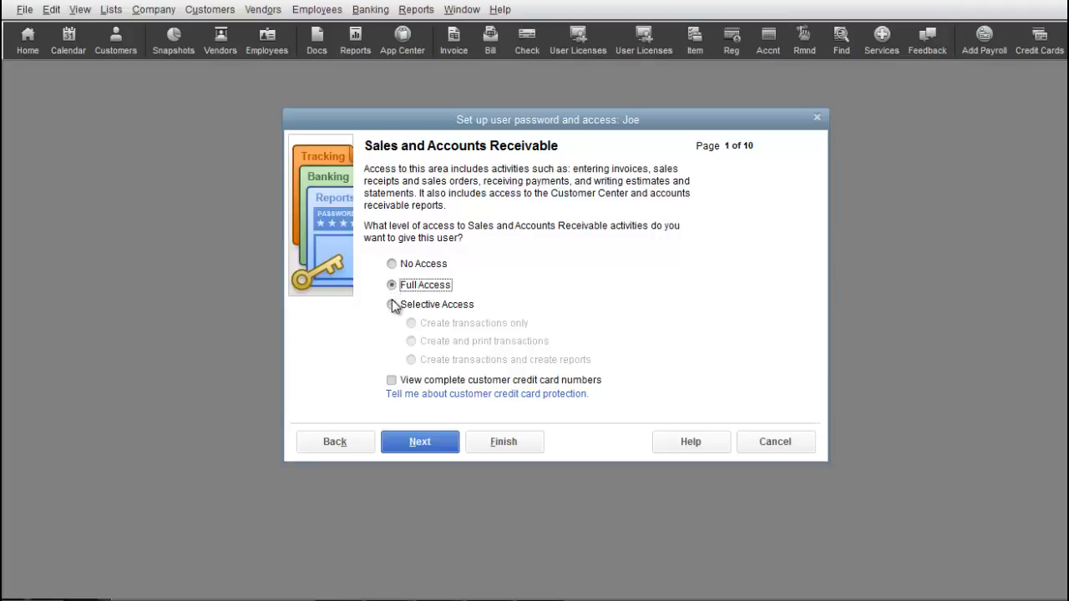
pyautogui.click(393, 305)
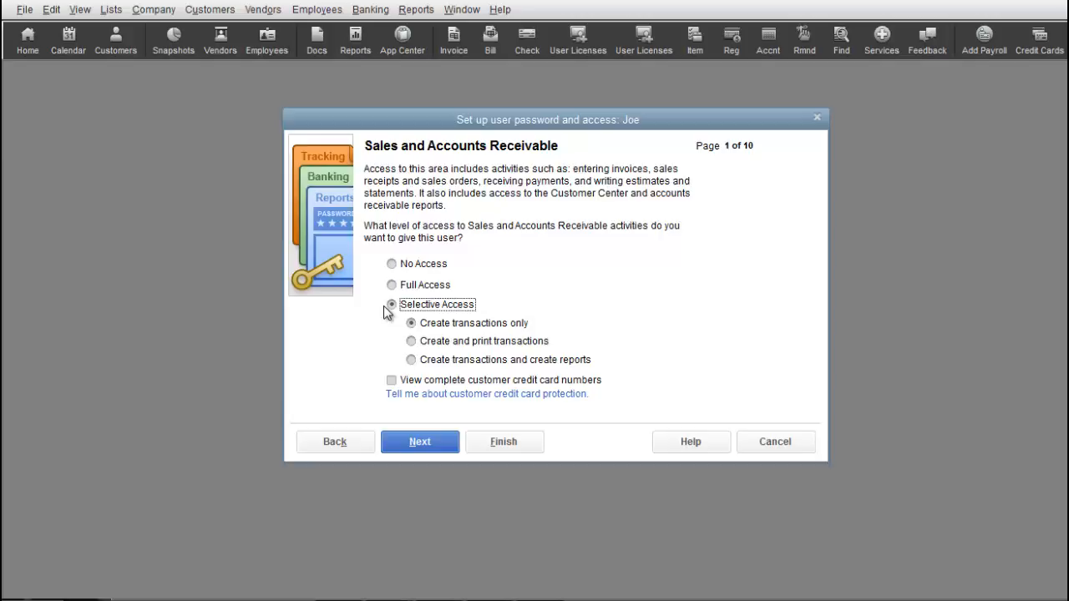
pyautogui.click(411, 340)
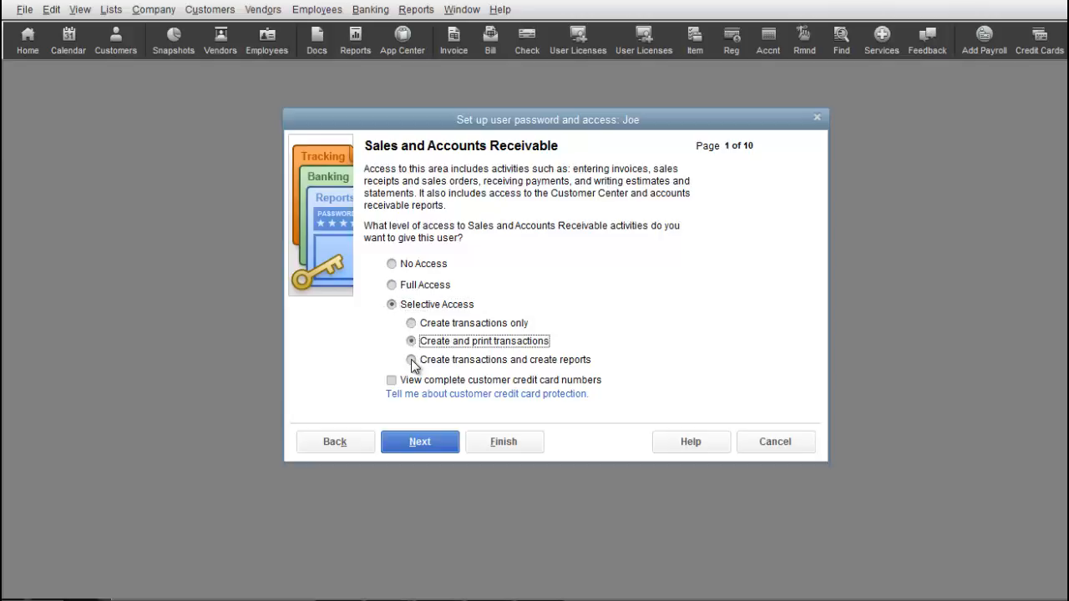
pyautogui.click(411, 360)
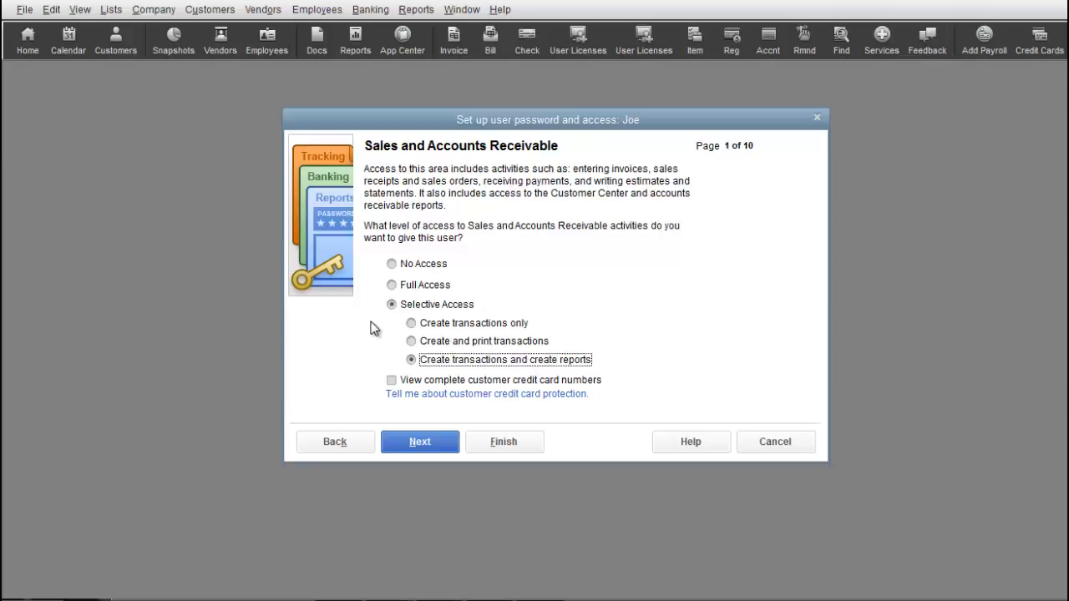
pyautogui.click(391, 285)
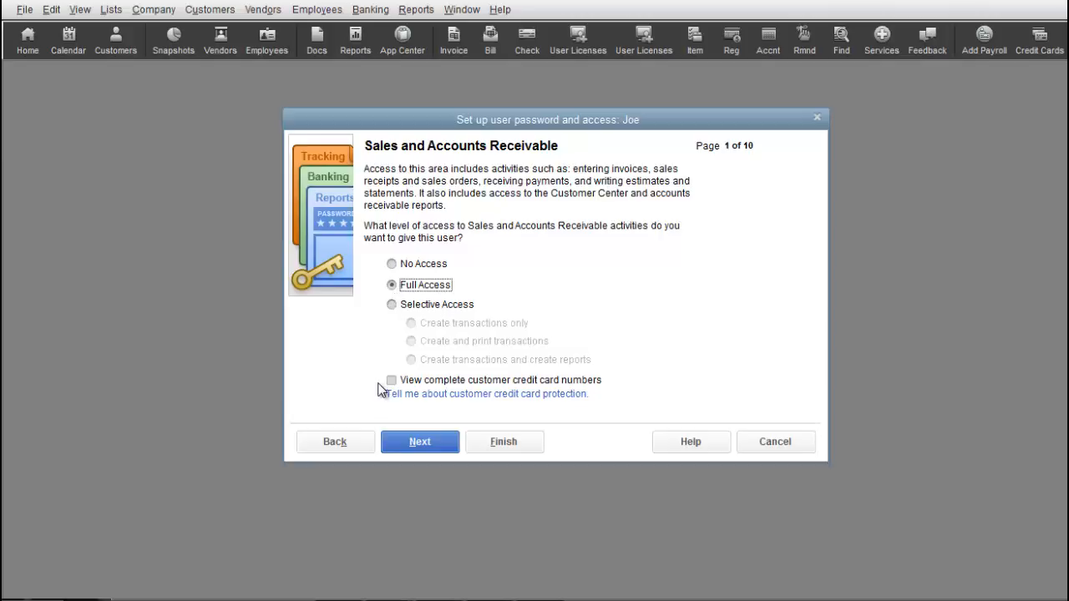
pyautogui.click(417, 443)
pyautogui.click(417, 443)
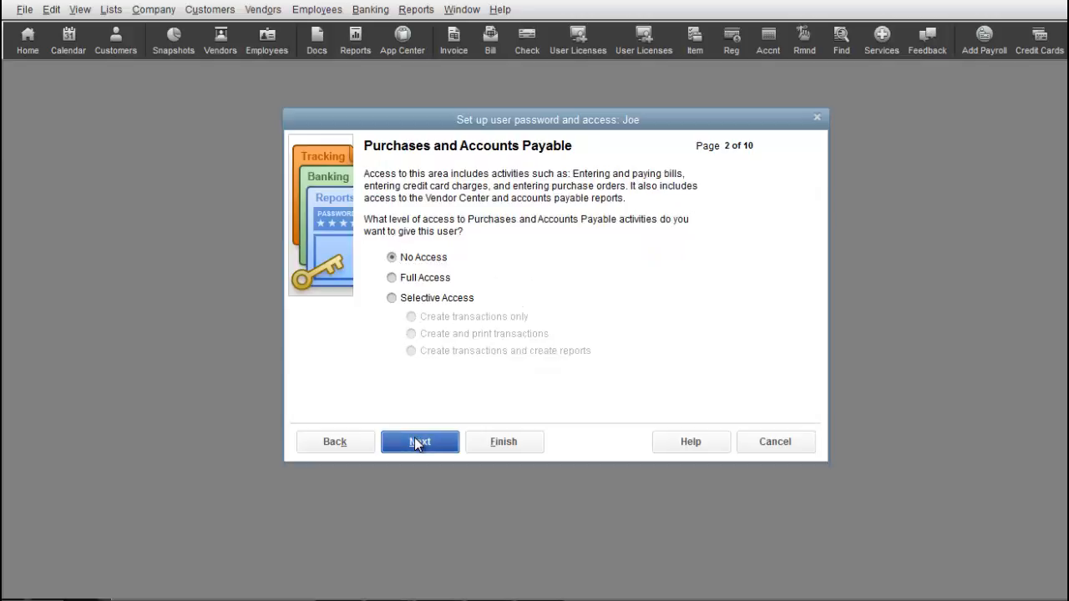
# Step: Leave the remaining areas' default access settings as they are and finish the new user's setup
pyautogui.click(416, 443)
pyautogui.click(417, 443)
pyautogui.click(417, 442)
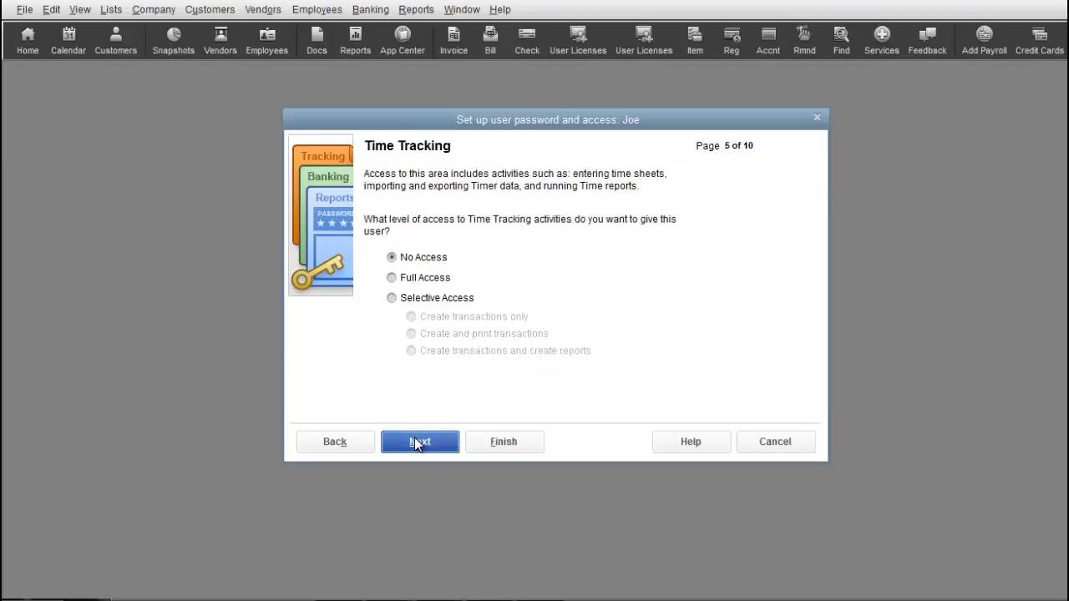
pyautogui.click(417, 443)
pyautogui.click(417, 443)
pyautogui.click(417, 443)
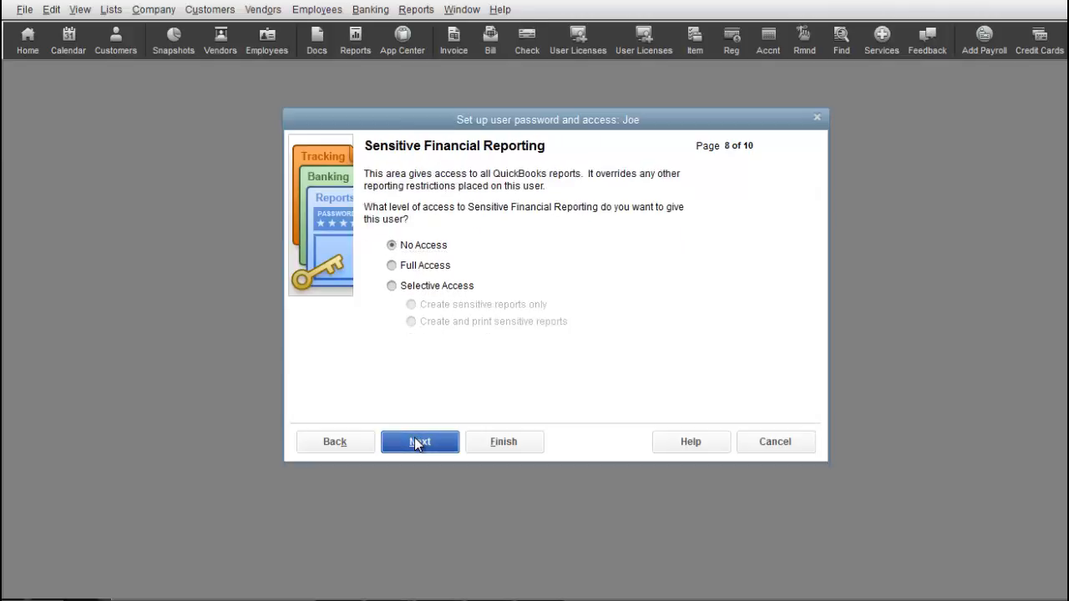
pyautogui.click(417, 443)
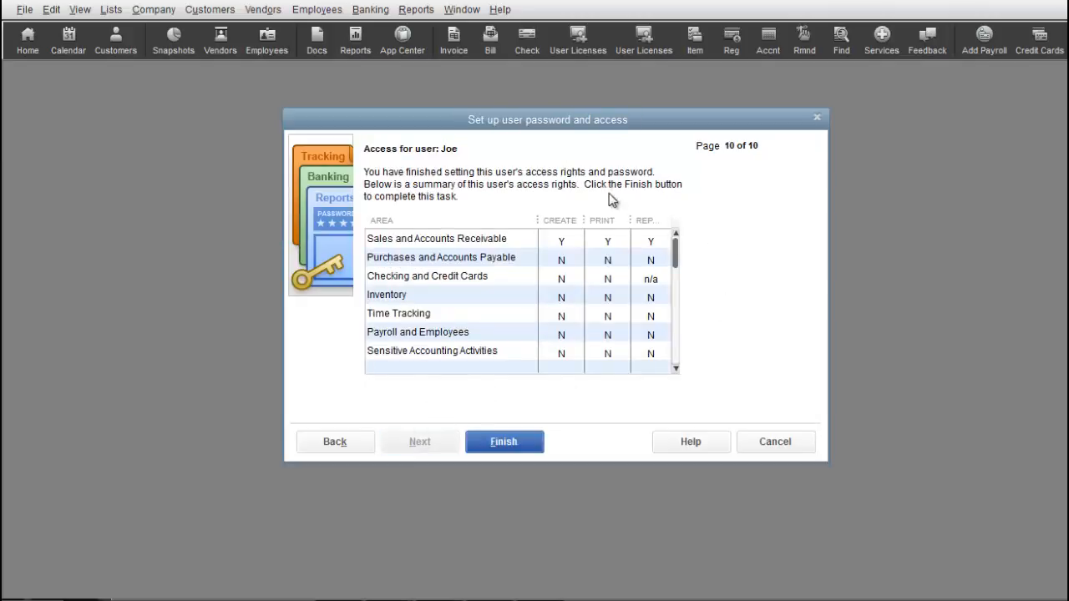
pyautogui.click(505, 443)
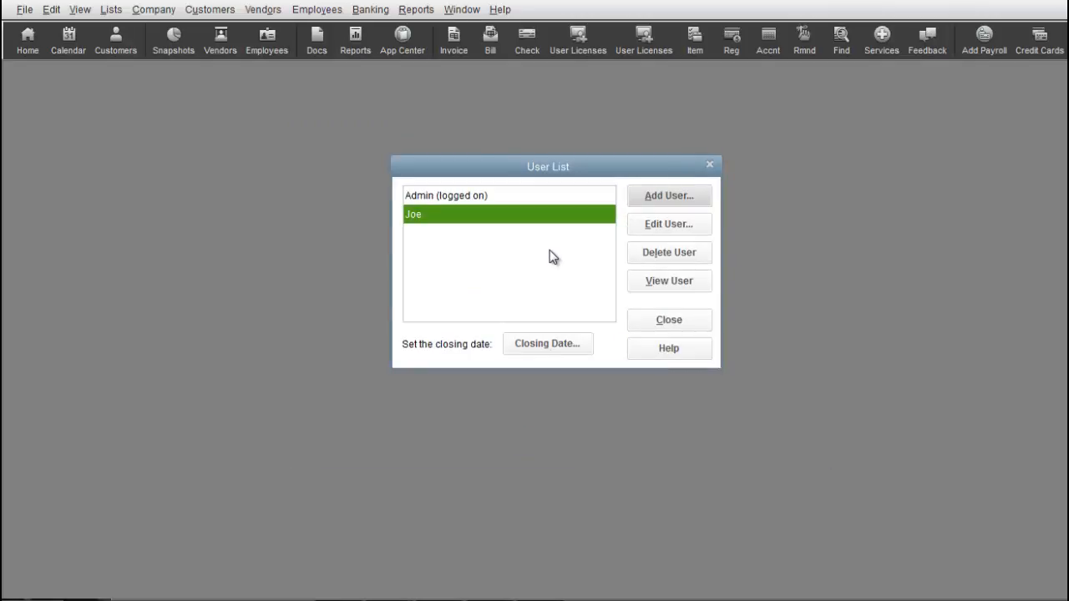
# Step: View the new user's editable name and password settings and leave them without making changes
pyautogui.click(640, 229)
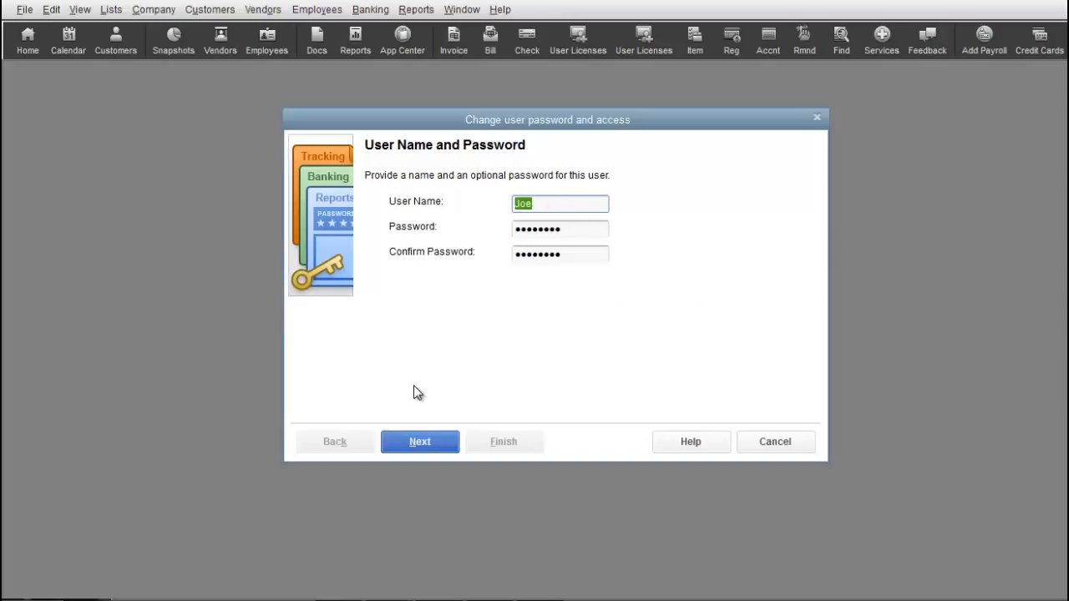
pyautogui.click(759, 446)
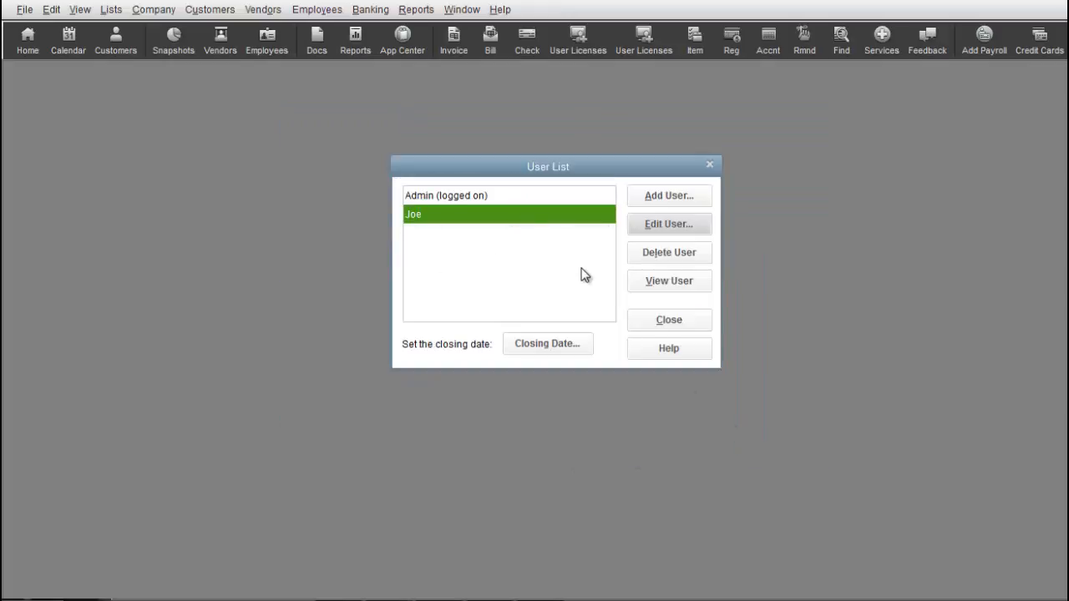
# Step: Request deletion of the newly added user from the user list
pyautogui.click(641, 259)
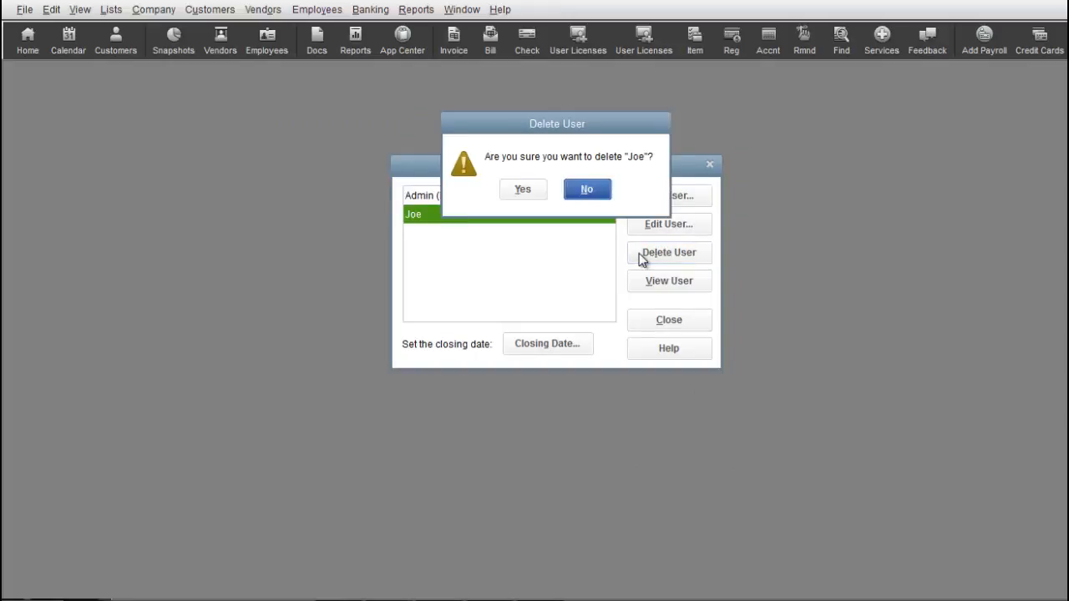